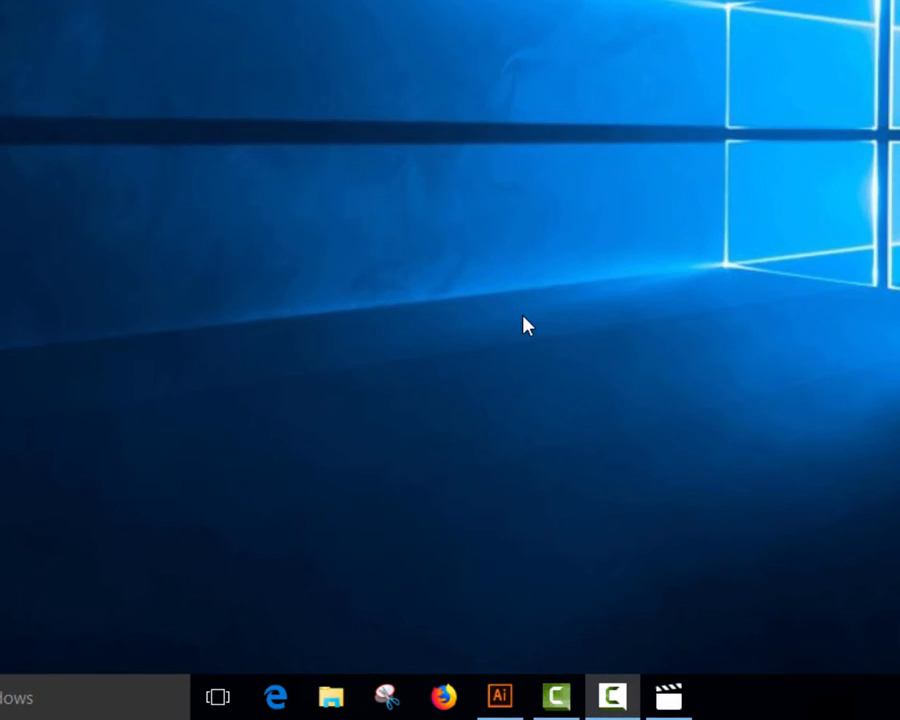
Switch to Adobe Illustrator and examine the Use Precise Cursors option in the General preferences
{"action": "left_click", "coordinate": [488, 708]}
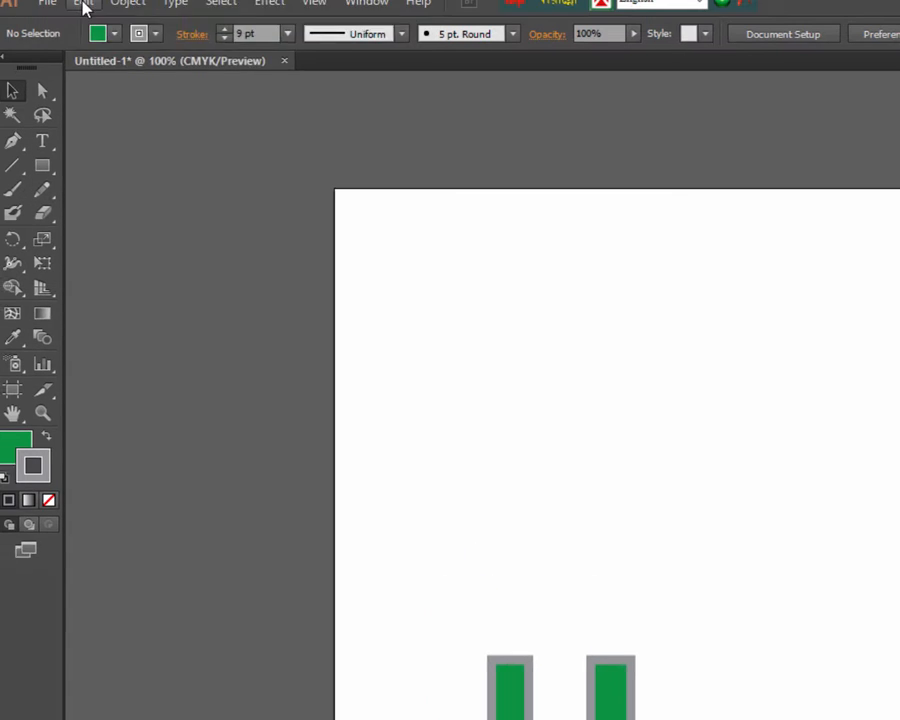
{"action": "left_click", "coordinate": [88, 8]}
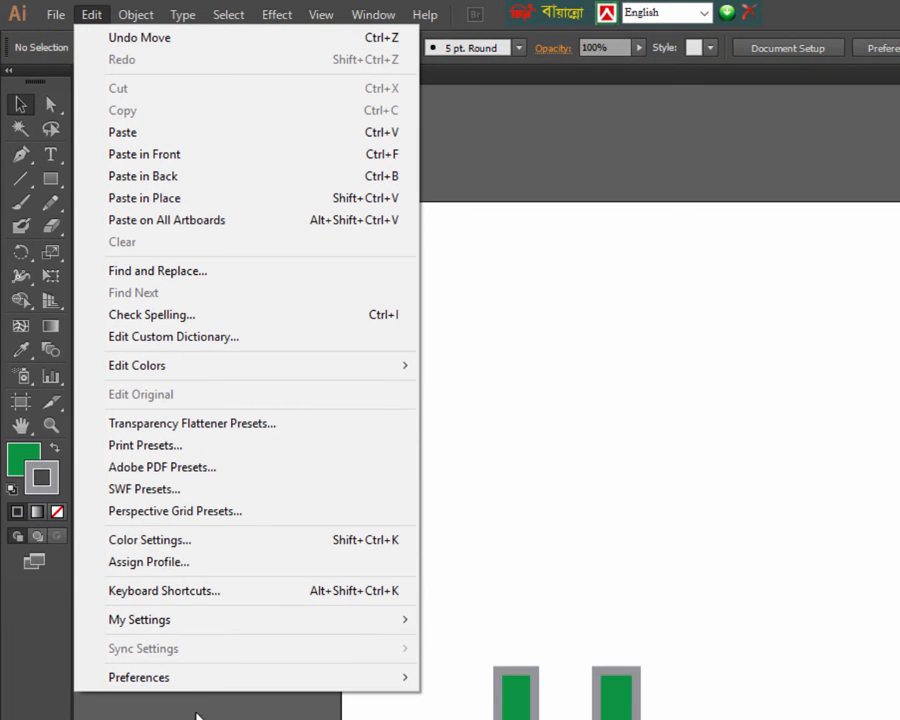
{"action": "mouse_move", "coordinate": [193, 683]}
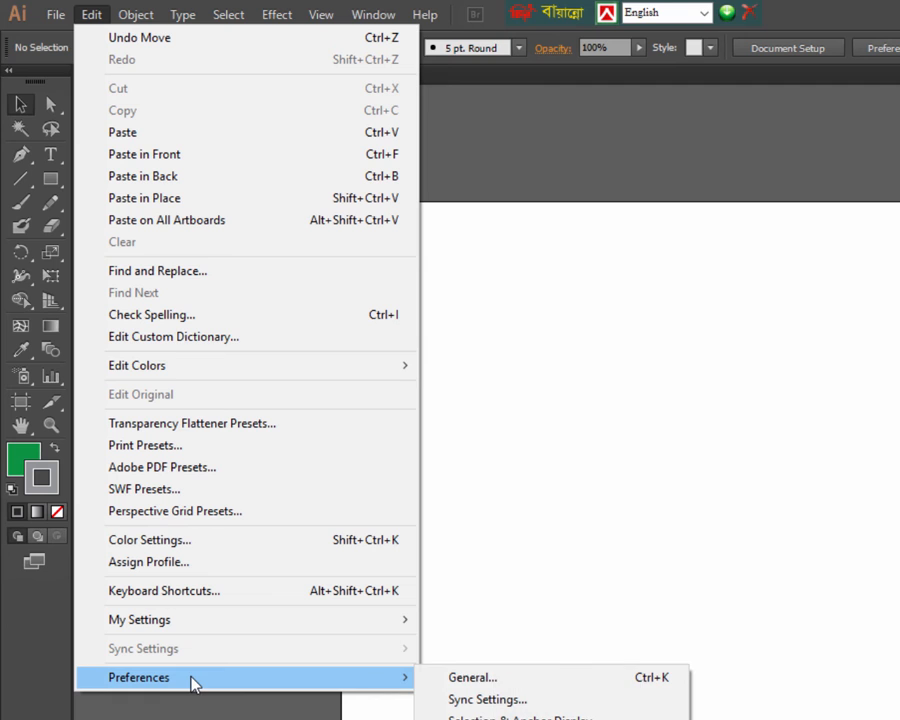
{"action": "left_click", "coordinate": [506, 688]}
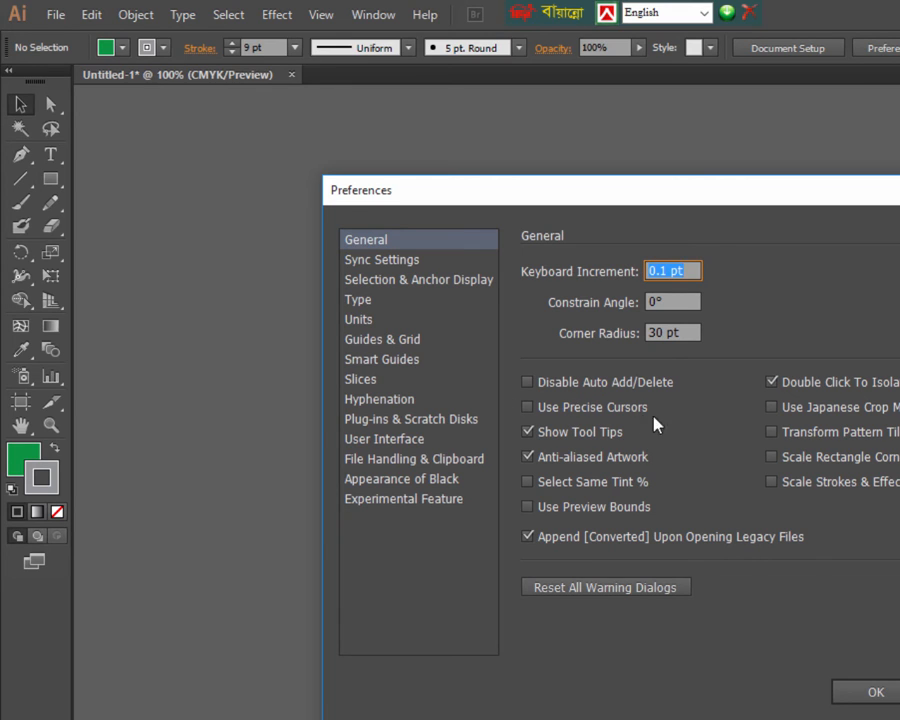
{"action": "left_click", "coordinate": [528, 408]}
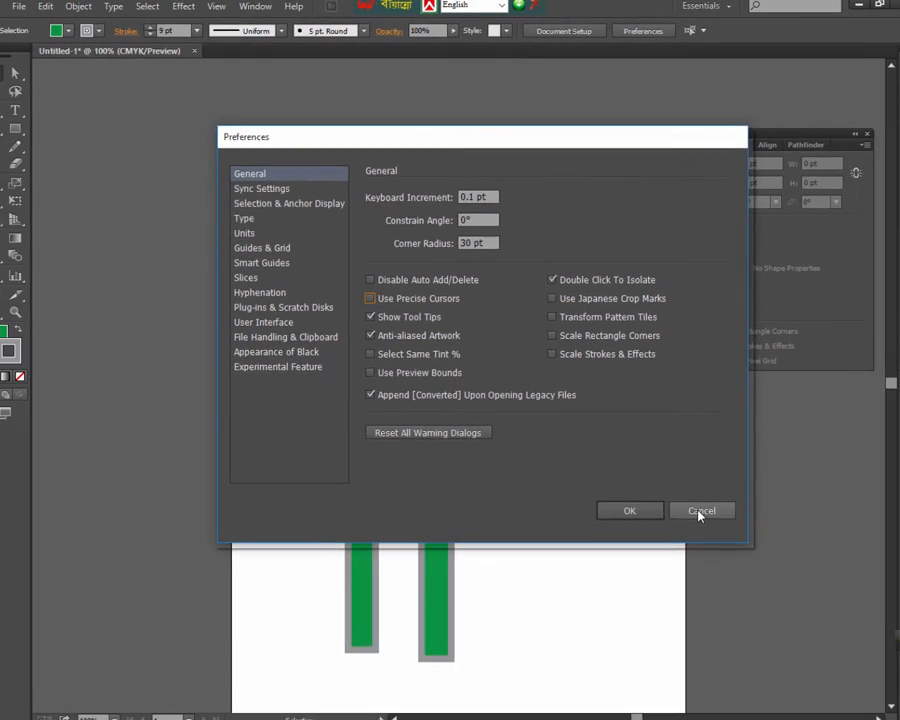
{"action": "left_click", "coordinate": [803, 656]}
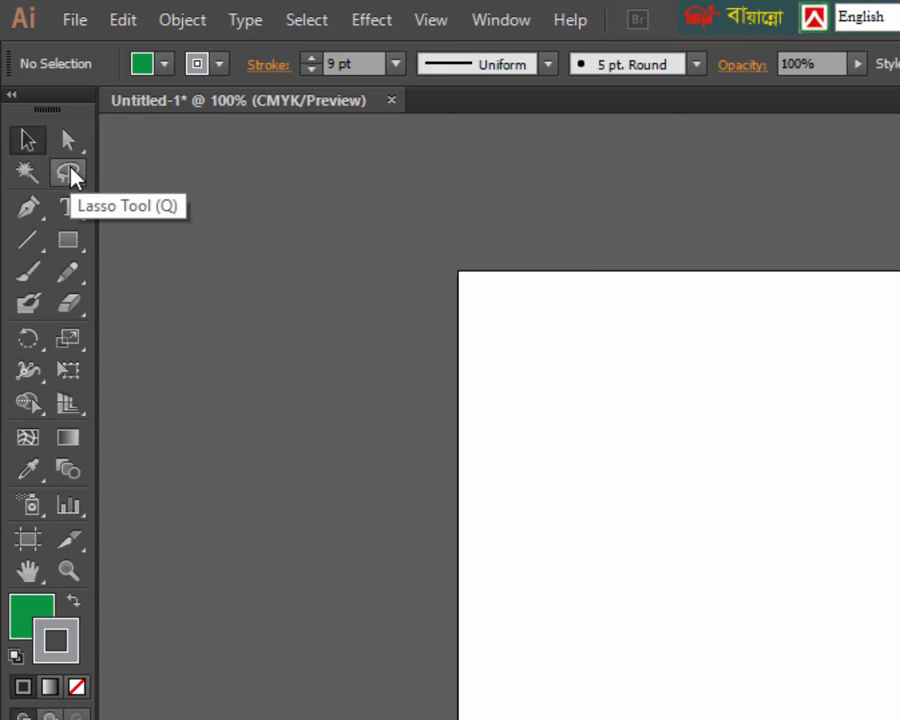
Activate the Lasso tool and draw several freehand selection outlines with its standard cursor on the empty artboard above the green rectangles
{"action": "left_click", "coordinate": [69, 174]}
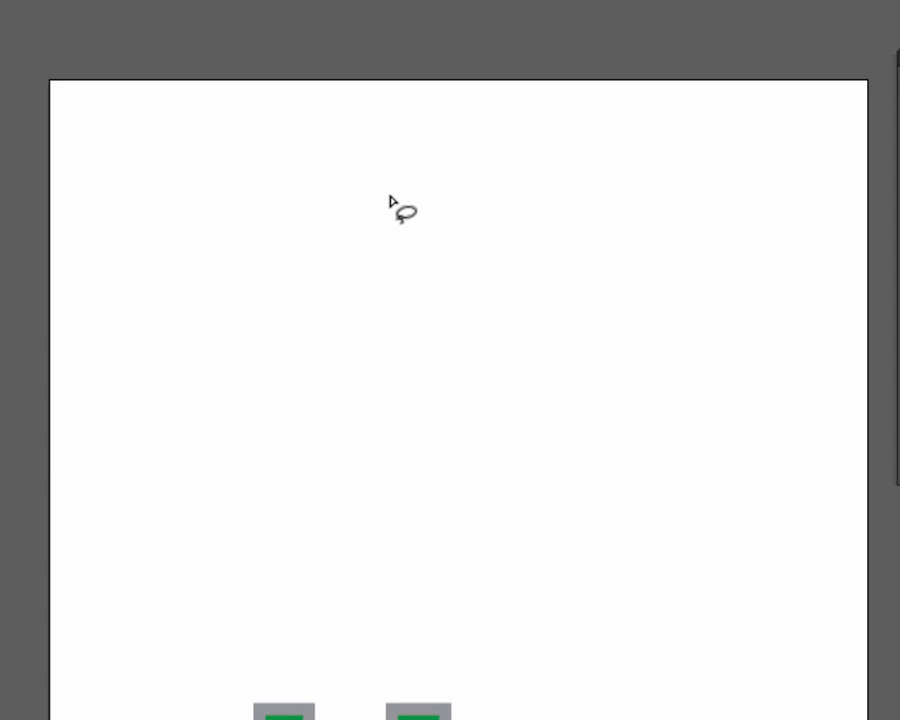
{"action": "mouse_move", "coordinate": [390, 196]}
{"action": "left_mouse_down"}
{"action": "mouse_move", "coordinate": [309, 194]}
{"action": "mouse_move", "coordinate": [270, 211]}
{"action": "mouse_move", "coordinate": [250, 250]}
{"action": "mouse_move", "coordinate": [273, 313]}
{"action": "mouse_move", "coordinate": [347, 375]}
{"action": "mouse_move", "coordinate": [430, 383]}
{"action": "mouse_move", "coordinate": [460, 364]}
{"action": "mouse_move", "coordinate": [466, 336]}
{"action": "mouse_move", "coordinate": [451, 287]}
{"action": "mouse_move", "coordinate": [408, 260]}
{"action": "mouse_move", "coordinate": [365, 263]}
{"action": "mouse_move", "coordinate": [350, 312]}
{"action": "left_mouse_up"}
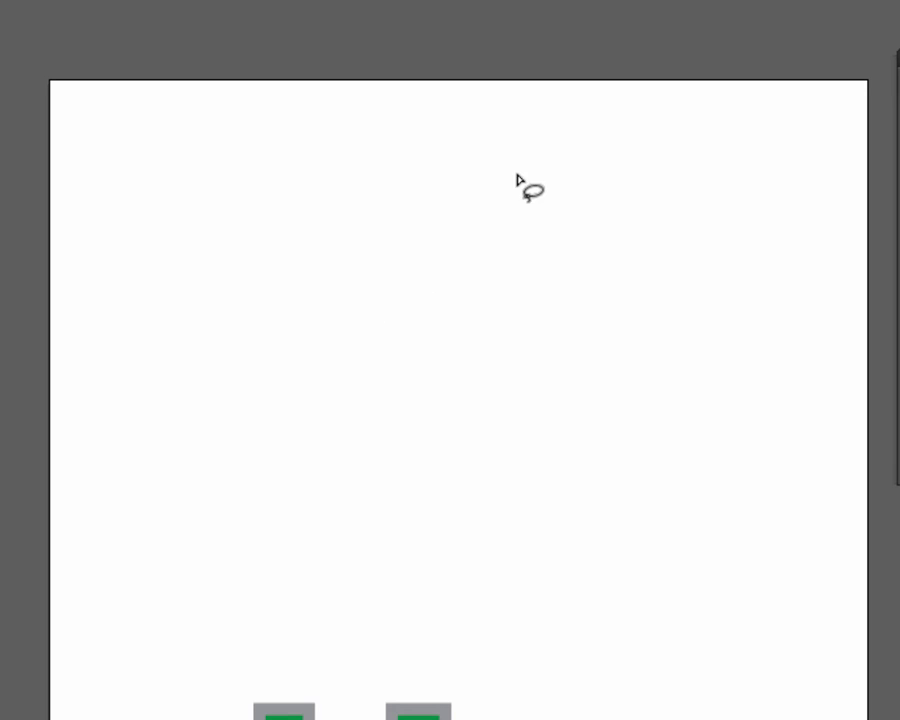
{"action": "mouse_move", "coordinate": [503, 170]}
{"action": "left_mouse_down"}
{"action": "mouse_move", "coordinate": [370, 405]}
{"action": "mouse_move", "coordinate": [325, 429]}
{"action": "mouse_move", "coordinate": [258, 347]}
{"action": "mouse_move", "coordinate": [260, 276]}
{"action": "mouse_move", "coordinate": [344, 279]}
{"action": "mouse_move", "coordinate": [401, 333]}
{"action": "mouse_move", "coordinate": [450, 400]}
{"action": "left_mouse_up"}
{"action": "mouse_move", "coordinate": [488, 167]}
{"action": "left_mouse_down"}
{"action": "mouse_move", "coordinate": [263, 390]}
{"action": "mouse_move", "coordinate": [382, 362]}
{"action": "mouse_move", "coordinate": [482, 307]}
{"action": "left_mouse_up"}
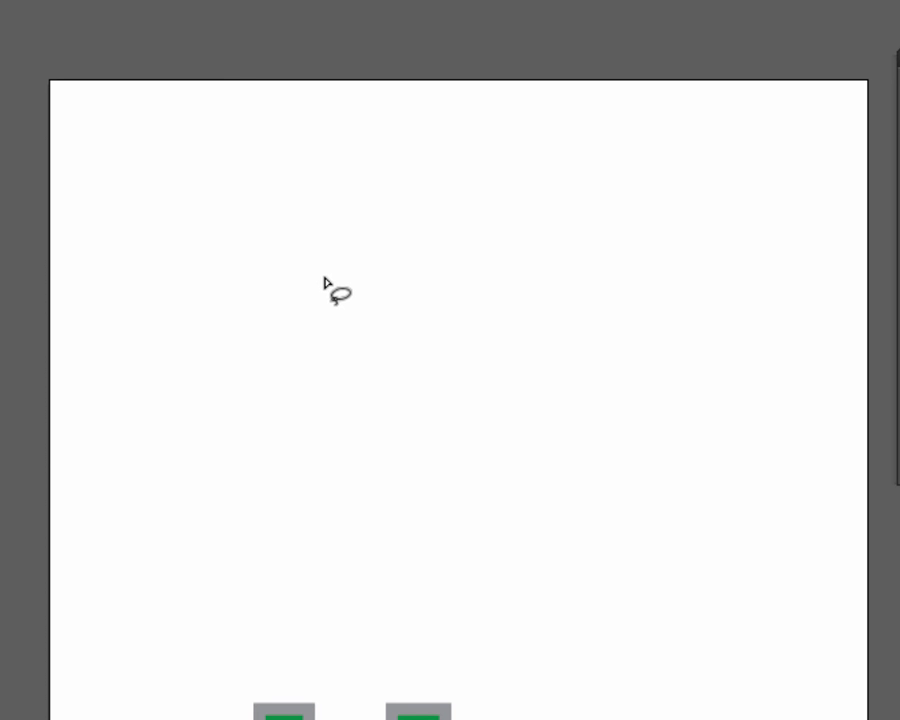
{"action": "mouse_move", "coordinate": [318, 222]}
{"action": "left_mouse_down"}
{"action": "mouse_move", "coordinate": [324, 312]}
{"action": "mouse_move", "coordinate": [356, 318]}
{"action": "left_mouse_up"}
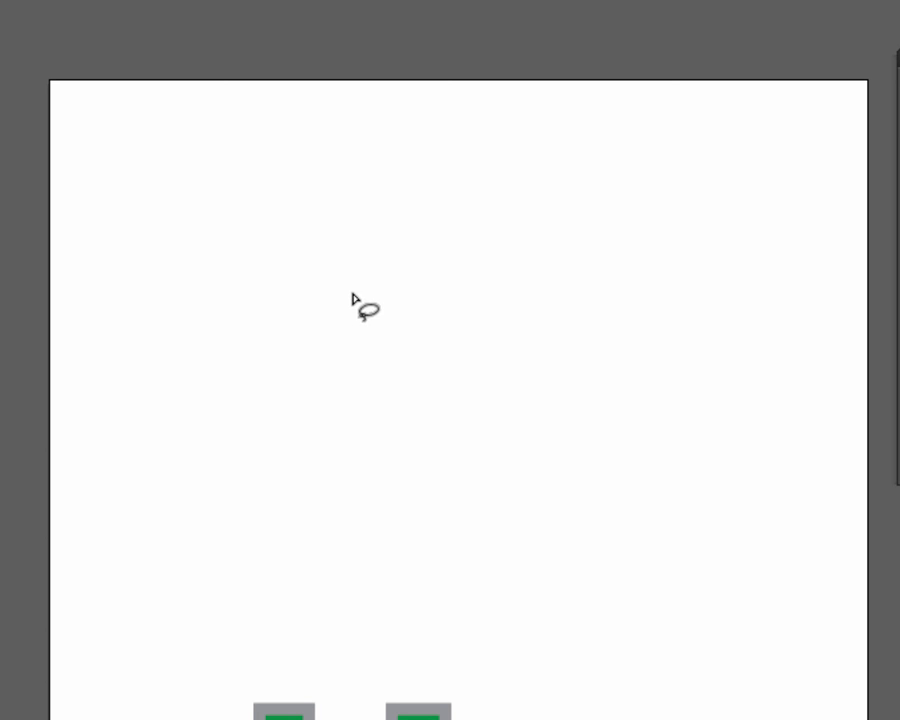
{"action": "mouse_move", "coordinate": [307, 187]}
{"action": "left_mouse_down"}
{"action": "mouse_move", "coordinate": [247, 263]}
{"action": "mouse_move", "coordinate": [307, 281]}
{"action": "mouse_move", "coordinate": [312, 215]}
{"action": "mouse_move", "coordinate": [376, 330]}
{"action": "mouse_move", "coordinate": [296, 294]}
{"action": "mouse_move", "coordinate": [291, 261]}
{"action": "left_mouse_up"}
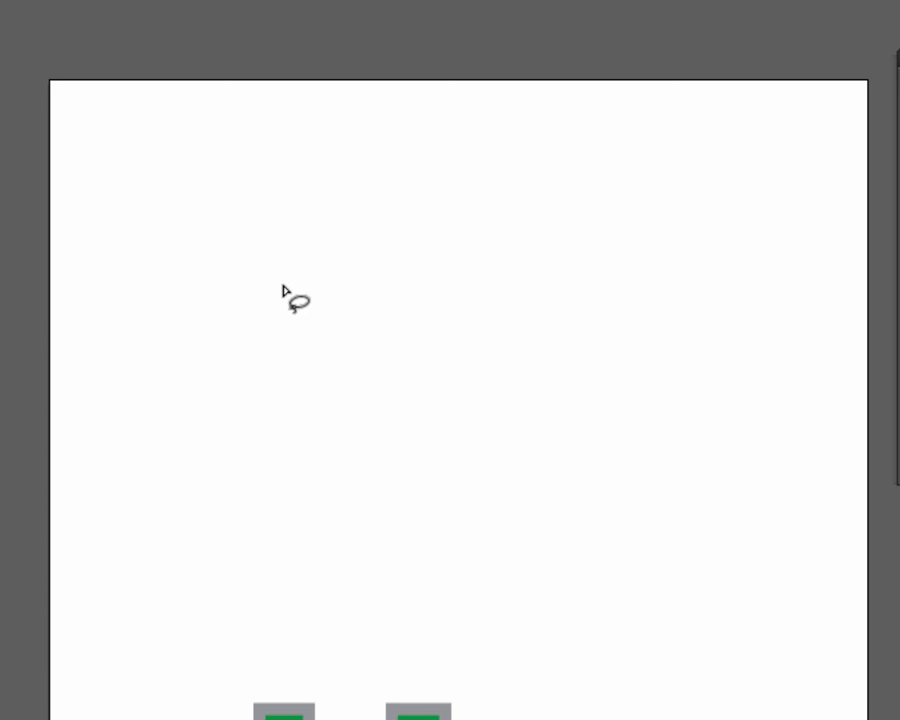
{"action": "mouse_move", "coordinate": [199, 169]}
{"action": "left_mouse_down"}
{"action": "mouse_move", "coordinate": [260, 228]}
{"action": "mouse_move", "coordinate": [288, 300]}
{"action": "mouse_move", "coordinate": [291, 328]}
{"action": "mouse_move", "coordinate": [271, 356]}
{"action": "mouse_move", "coordinate": [240, 322]}
{"action": "mouse_move", "coordinate": [237, 257]}
{"action": "mouse_move", "coordinate": [263, 256]}
{"action": "mouse_move", "coordinate": [359, 292]}
{"action": "mouse_move", "coordinate": [354, 266]}
{"action": "mouse_move", "coordinate": [279, 312]}
{"action": "mouse_move", "coordinate": [211, 235]}
{"action": "mouse_move", "coordinate": [215, 221]}
{"action": "mouse_move", "coordinate": [290, 258]}
{"action": "mouse_move", "coordinate": [372, 368]}
{"action": "left_mouse_up"}
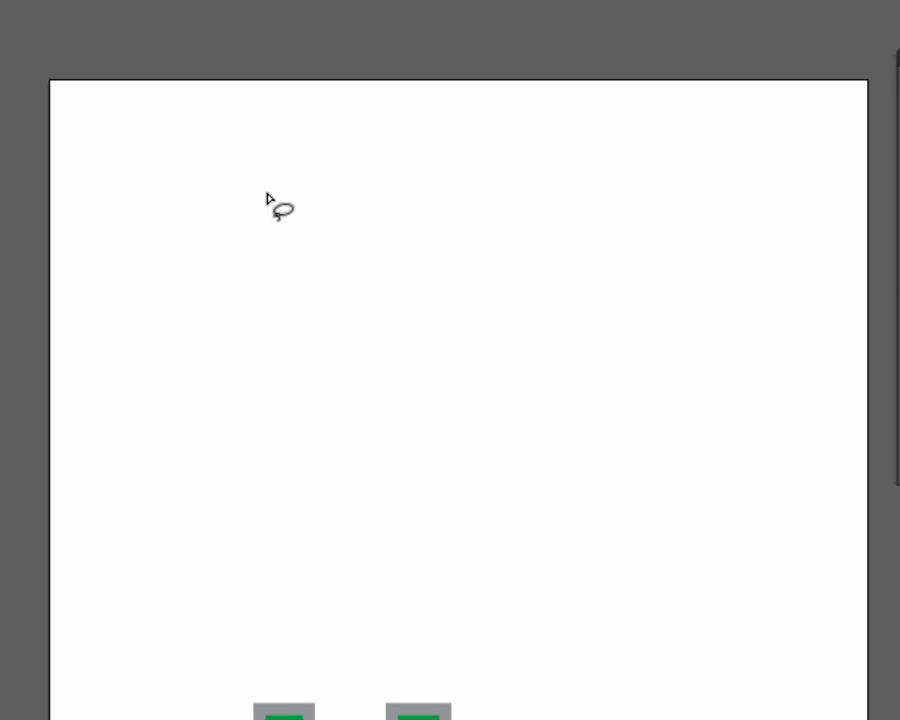
{"action": "mouse_move", "coordinate": [221, 151]}
{"action": "left_mouse_down"}
{"action": "mouse_move", "coordinate": [225, 371]}
{"action": "mouse_move", "coordinate": [181, 383]}
{"action": "mouse_move", "coordinate": [157, 282]}
{"action": "mouse_move", "coordinate": [157, 272]}
{"action": "mouse_move", "coordinate": [213, 344]}
{"action": "mouse_move", "coordinate": [267, 347]}
{"action": "mouse_move", "coordinate": [307, 313]}
{"action": "mouse_move", "coordinate": [306, 258]}
{"action": "mouse_move", "coordinate": [288, 236]}
{"action": "mouse_move", "coordinate": [266, 324]}
{"action": "mouse_move", "coordinate": [272, 400]}
{"action": "left_mouse_up"}
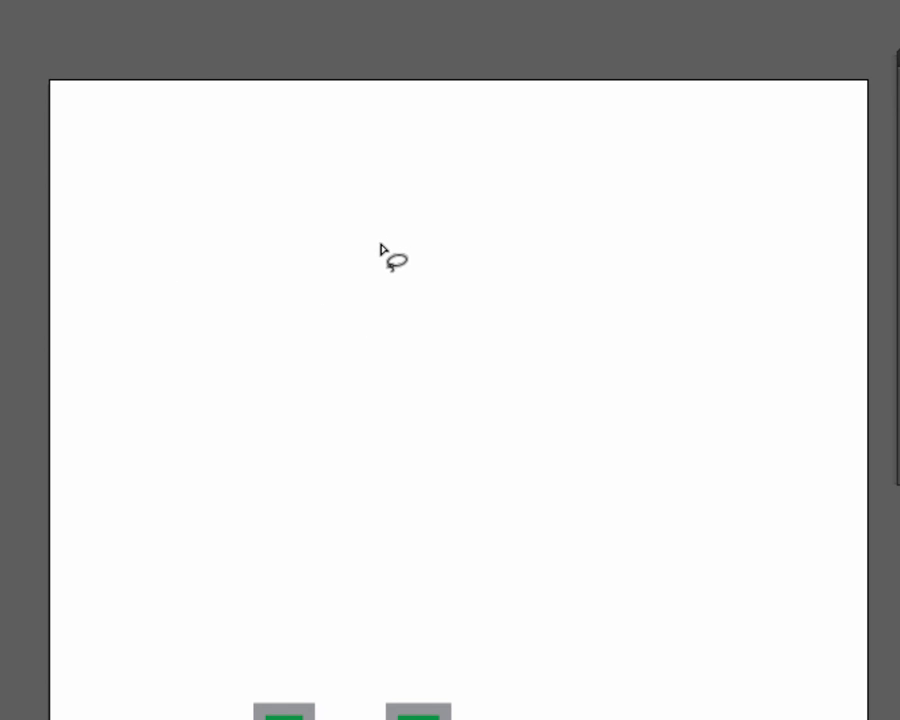
{"action": "mouse_move", "coordinate": [377, 234]}
{"action": "left_mouse_down"}
{"action": "mouse_move", "coordinate": [382, 298]}
{"action": "mouse_move", "coordinate": [365, 338]}
{"action": "mouse_move", "coordinate": [336, 345]}
{"action": "mouse_move", "coordinate": [260, 306]}
{"action": "mouse_move", "coordinate": [243, 212]}
{"action": "mouse_move", "coordinate": [267, 229]}
{"action": "mouse_move", "coordinate": [316, 310]}
{"action": "mouse_move", "coordinate": [334, 253]}
{"action": "mouse_move", "coordinate": [322, 199]}
{"action": "mouse_move", "coordinate": [350, 200]}
{"action": "mouse_move", "coordinate": [384, 240]}
{"action": "left_mouse_up"}
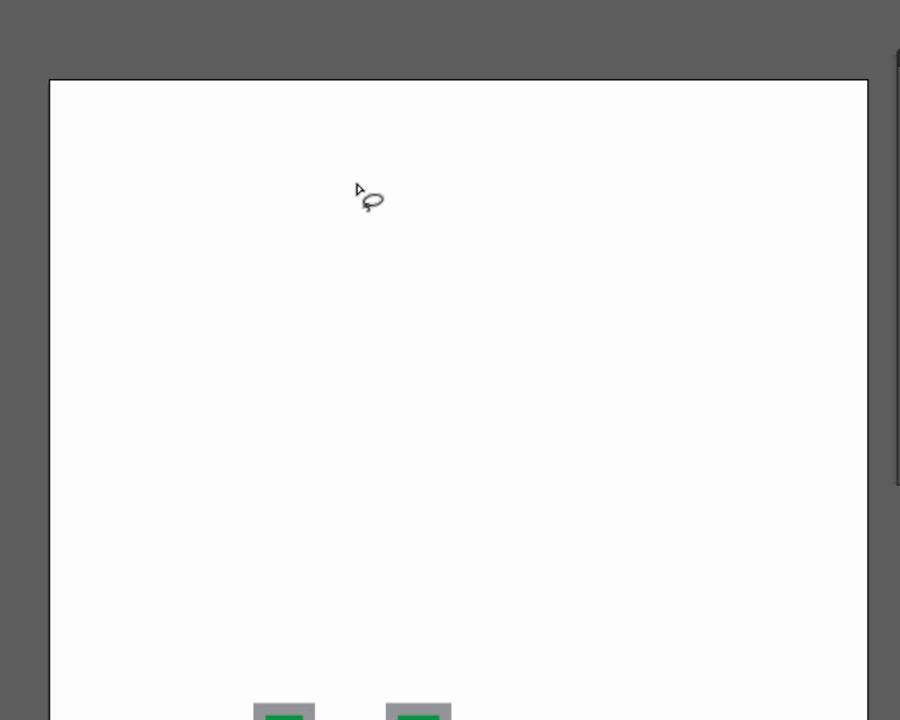
{"action": "mouse_move", "coordinate": [218, 186]}
{"action": "left_mouse_down"}
{"action": "mouse_move", "coordinate": [350, 407]}
{"action": "mouse_move", "coordinate": [489, 270]}
{"action": "mouse_move", "coordinate": [338, 344]}
{"action": "left_mouse_up"}
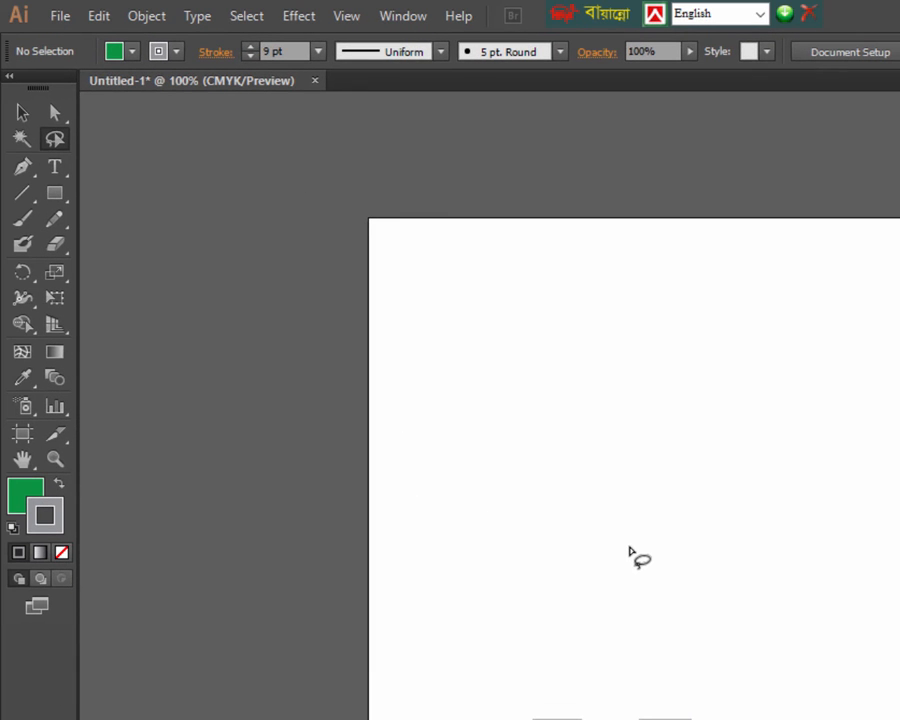
Turn on Use Precise Cursors in the General preferences
{"action": "key", "text": "ctrl+k"}
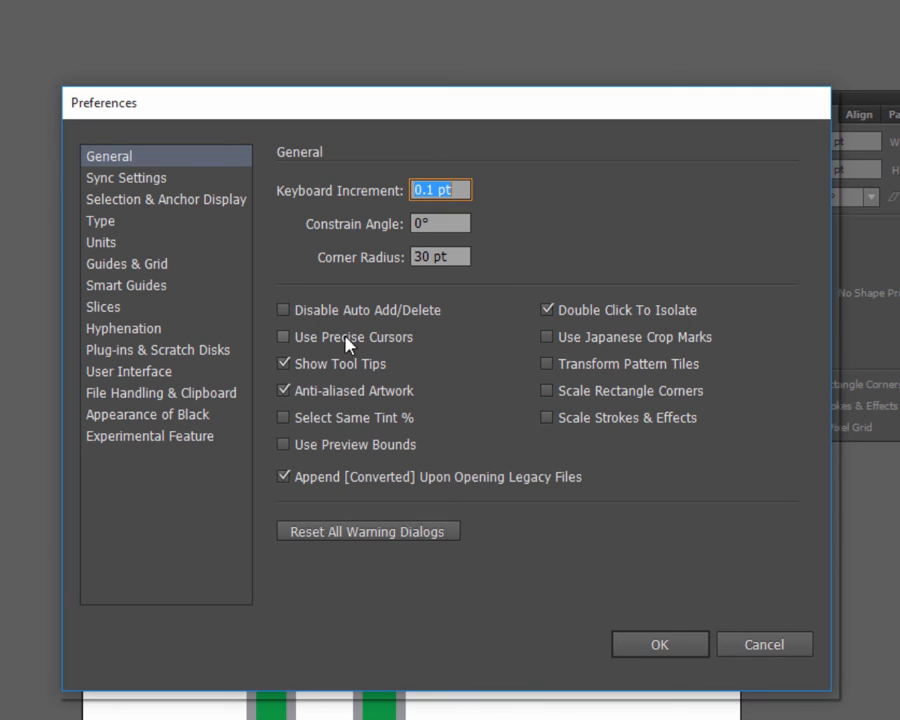
{"action": "left_click", "coordinate": [285, 338]}
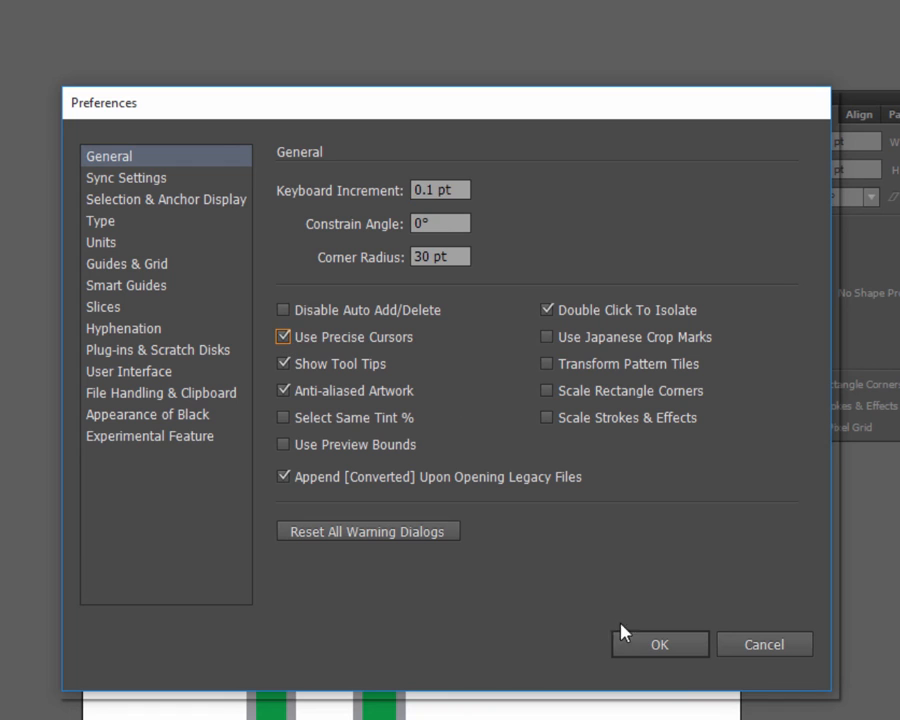
{"action": "left_click", "coordinate": [649, 645]}
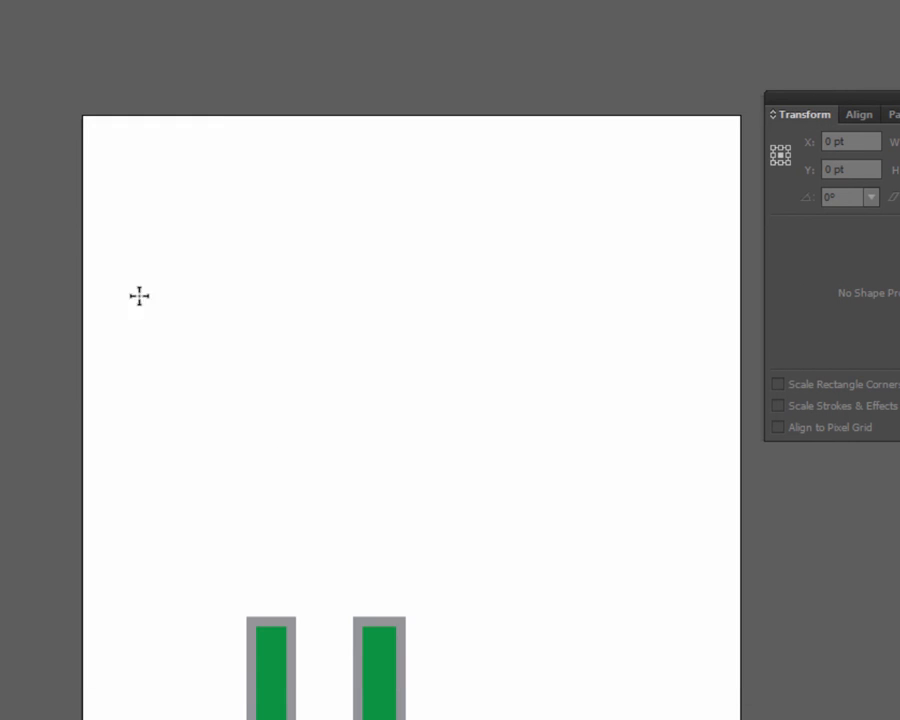
Test the precise crosshair cursor by drawing several freehand lasso outlines on the empty artboard above the green rectangles
{"action": "mouse_move", "coordinate": [170, 215]}
{"action": "left_mouse_down"}
{"action": "mouse_move", "coordinate": [179, 273]}
{"action": "mouse_move", "coordinate": [206, 302]}
{"action": "mouse_move", "coordinate": [283, 284]}
{"action": "mouse_move", "coordinate": [289, 251]}
{"action": "mouse_move", "coordinate": [272, 233]}
{"action": "mouse_move", "coordinate": [241, 235]}
{"action": "mouse_move", "coordinate": [225, 259]}
{"action": "mouse_move", "coordinate": [232, 298]}
{"action": "mouse_move", "coordinate": [257, 323]}
{"action": "left_mouse_up"}
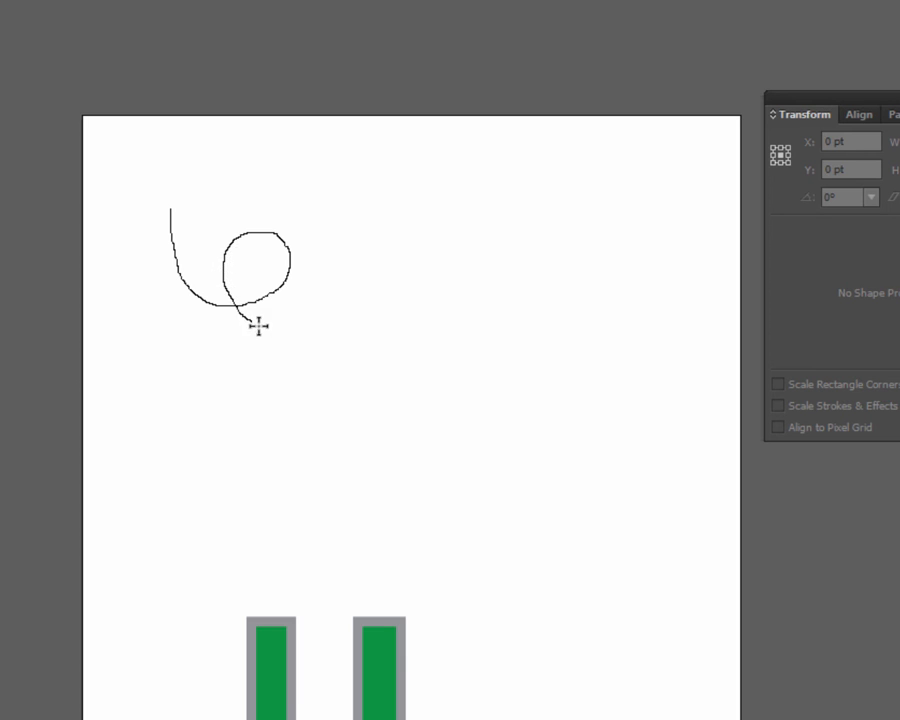
{"action": "key", "text": "ctrl+z"}
{"action": "mouse_move", "coordinate": [299, 212]}
{"action": "left_mouse_down"}
{"action": "mouse_move", "coordinate": [299, 285]}
{"action": "mouse_move", "coordinate": [281, 303]}
{"action": "mouse_move", "coordinate": [241, 267]}
{"action": "left_mouse_up"}
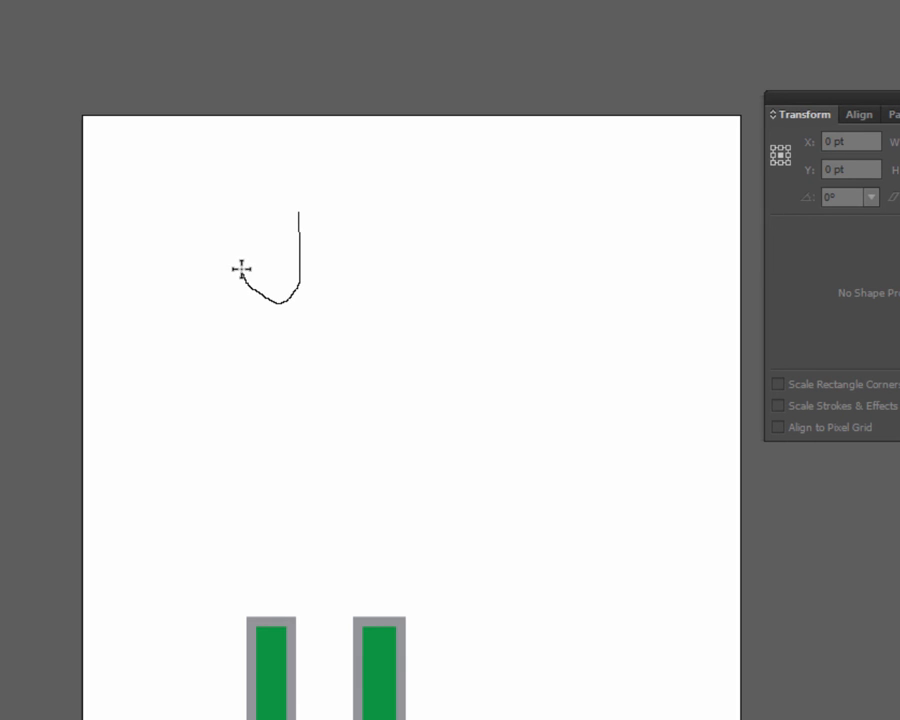
{"action": "key", "text": "ctrl+z"}
{"action": "mouse_move", "coordinate": [209, 162]}
{"action": "left_mouse_down"}
{"action": "mouse_move", "coordinate": [201, 258]}
{"action": "mouse_move", "coordinate": [243, 436]}
{"action": "mouse_move", "coordinate": [367, 418]}
{"action": "mouse_move", "coordinate": [374, 286]}
{"action": "mouse_move", "coordinate": [329, 353]}
{"action": "mouse_move", "coordinate": [338, 404]}
{"action": "mouse_move", "coordinate": [359, 428]}
{"action": "mouse_move", "coordinate": [399, 441]}
{"action": "mouse_move", "coordinate": [438, 425]}
{"action": "mouse_move", "coordinate": [467, 341]}
{"action": "left_mouse_up"}
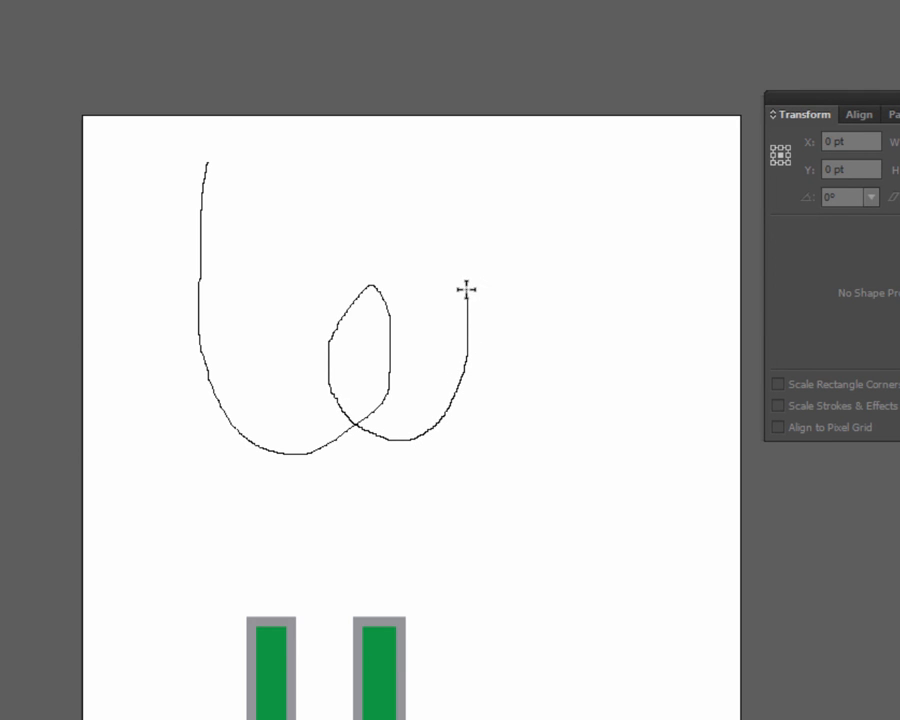
{"action": "mouse_move", "coordinate": [466, 289]}
{"action": "left_mouse_down"}
{"action": "mouse_move", "coordinate": [438, 243]}
{"action": "mouse_move", "coordinate": [396, 221]}
{"action": "mouse_move", "coordinate": [339, 219]}
{"action": "mouse_move", "coordinate": [291, 236]}
{"action": "mouse_move", "coordinate": [260, 230]}
{"action": "mouse_move", "coordinate": [208, 174]}
{"action": "left_mouse_up"}
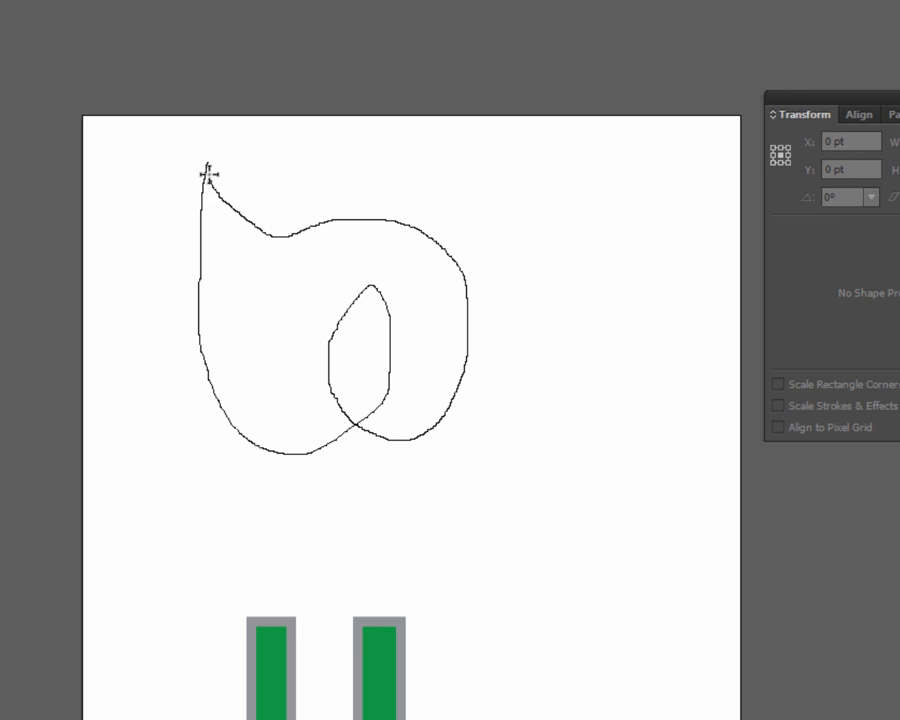
{"action": "key", "text": "ctrl+z"}
{"action": "mouse_move", "coordinate": [340, 156]}
{"action": "left_mouse_down"}
{"action": "mouse_move", "coordinate": [327, 411]}
{"action": "mouse_move", "coordinate": [303, 325]}
{"action": "mouse_move", "coordinate": [412, 267]}
{"action": "mouse_move", "coordinate": [555, 227]}
{"action": "mouse_move", "coordinate": [480, 532]}
{"action": "mouse_move", "coordinate": [246, 479]}
{"action": "mouse_move", "coordinate": [215, 460]}
{"action": "left_mouse_up"}
{"action": "key", "text": "ctrl+z"}
{"action": "right_click", "coordinate": [189, 208]}
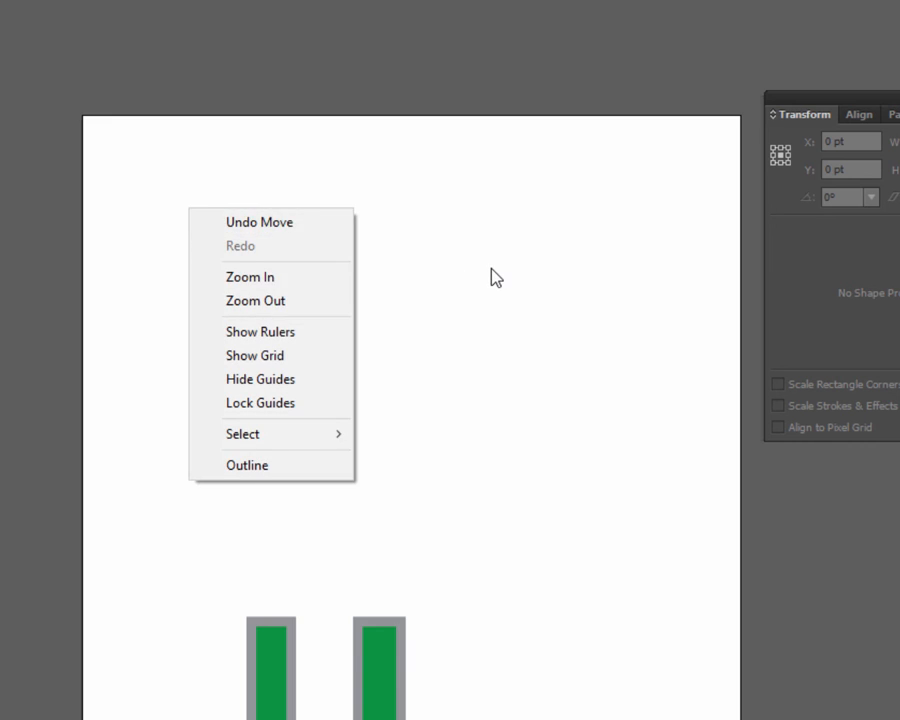
{"action": "left_click", "coordinate": [490, 277]}
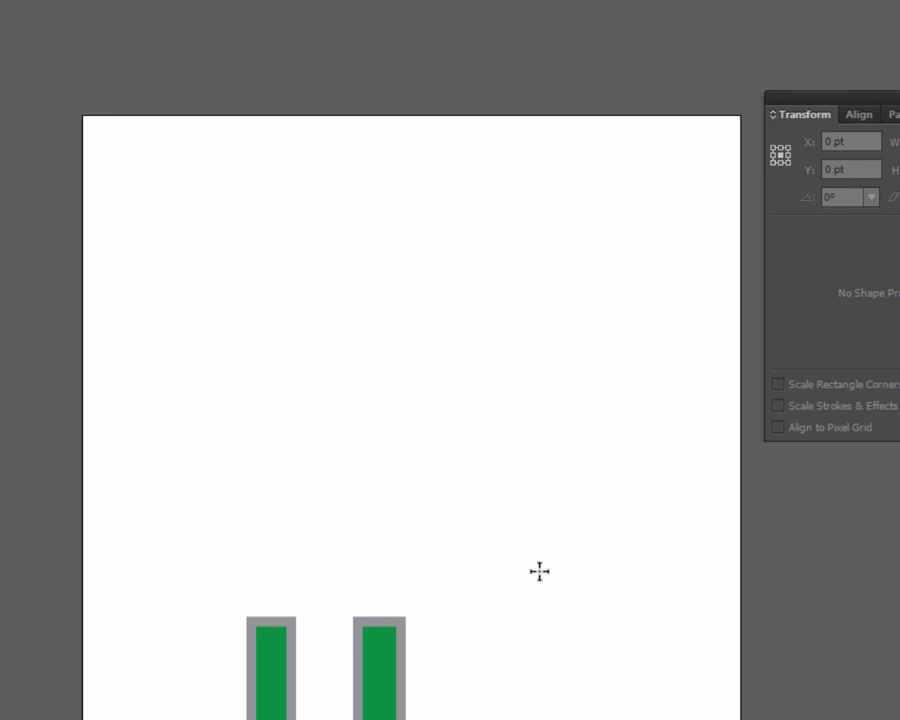
Turn off Use Precise Cursors in the General preferences and test the standard Lasso cursor with two short outlines
{"action": "key", "text": "ctrl+k"}
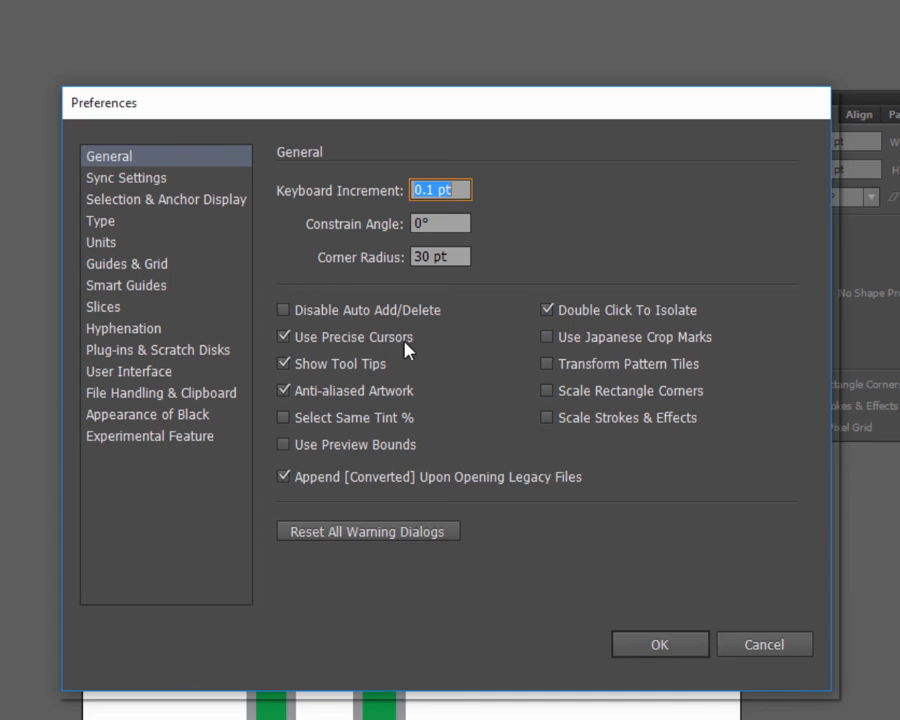
{"action": "left_click", "coordinate": [285, 337]}
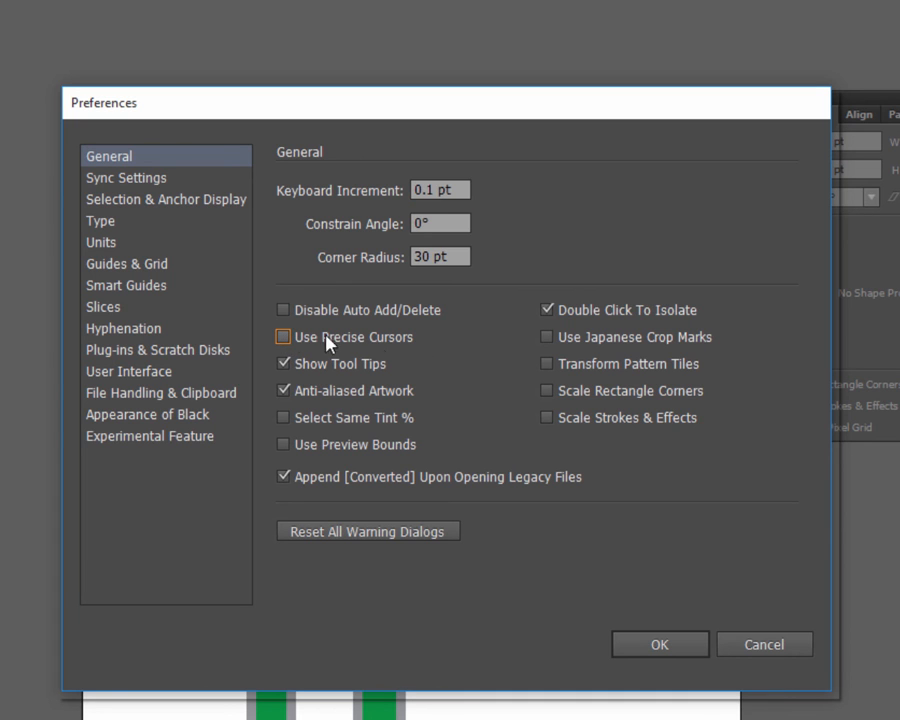
{"action": "left_click", "coordinate": [672, 645]}
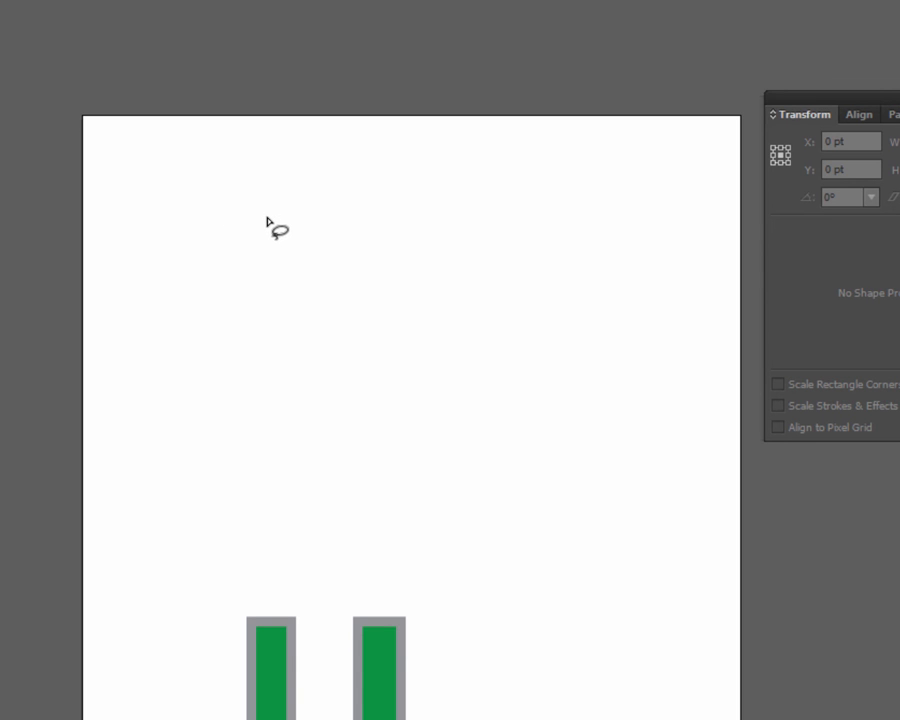
{"action": "mouse_move", "coordinate": [277, 213]}
{"action": "left_mouse_down"}
{"action": "mouse_move", "coordinate": [221, 213]}
{"action": "mouse_move", "coordinate": [234, 320]}
{"action": "mouse_move", "coordinate": [311, 261]}
{"action": "left_mouse_up"}
{"action": "mouse_move", "coordinate": [317, 209]}
{"action": "left_mouse_down"}
{"action": "mouse_move", "coordinate": [298, 419]}
{"action": "mouse_move", "coordinate": [286, 277]}
{"action": "left_mouse_up"}
Review the Use Precise Cursors setting in the General preferences and try one lasso outline with the crosshair cursor
{"action": "key", "text": "ctrl+k"}
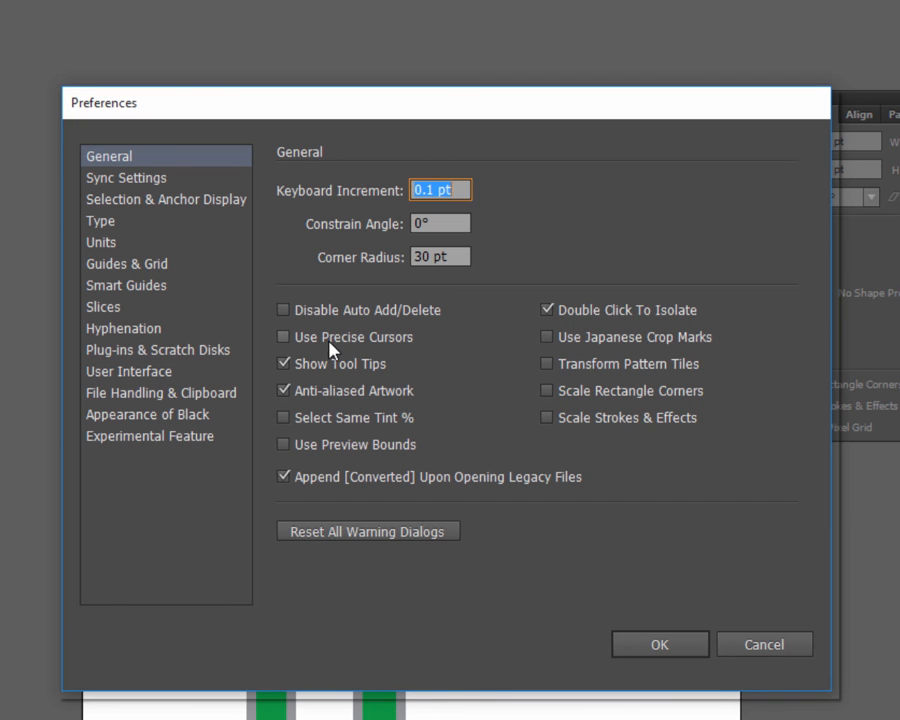
{"action": "left_click", "coordinate": [677, 648]}
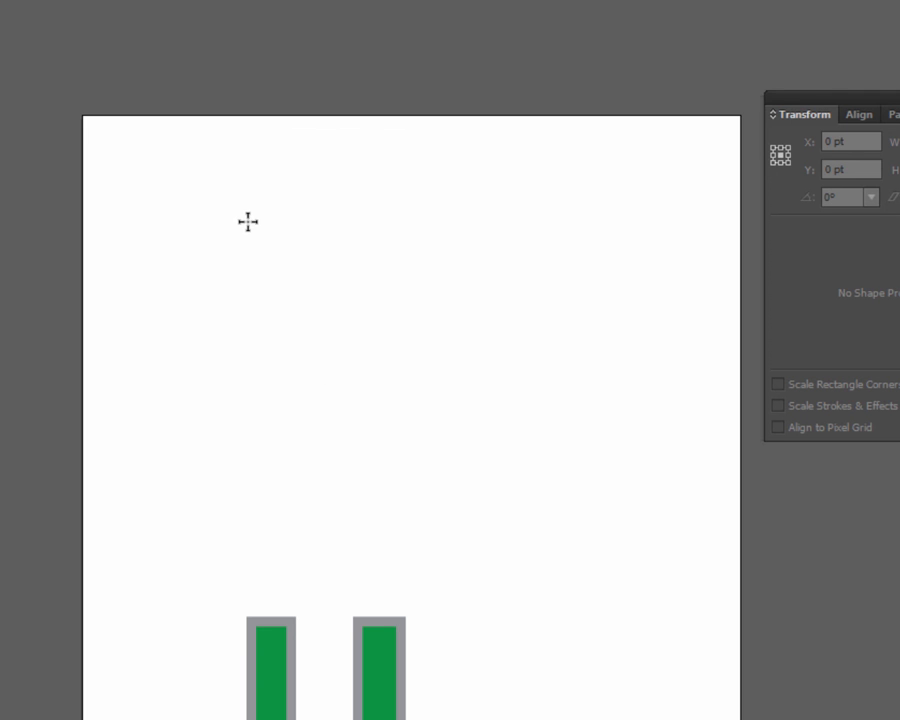
{"action": "mouse_move", "coordinate": [244, 207]}
{"action": "left_mouse_down"}
{"action": "mouse_move", "coordinate": [219, 313]}
{"action": "mouse_move", "coordinate": [293, 317]}
{"action": "mouse_move", "coordinate": [277, 366]}
{"action": "mouse_move", "coordinate": [341, 241]}
{"action": "mouse_move", "coordinate": [434, 277]}
{"action": "mouse_move", "coordinate": [410, 352]}
{"action": "mouse_move", "coordinate": [508, 237]}
{"action": "mouse_move", "coordinate": [469, 410]}
{"action": "left_mouse_up"}
{"action": "key", "text": "q"}
Recheck the Use Precise Cursors setting and test the Lasso cursor again with freehand outlines on the empty artboard
{"action": "key", "text": "ctrl+k"}
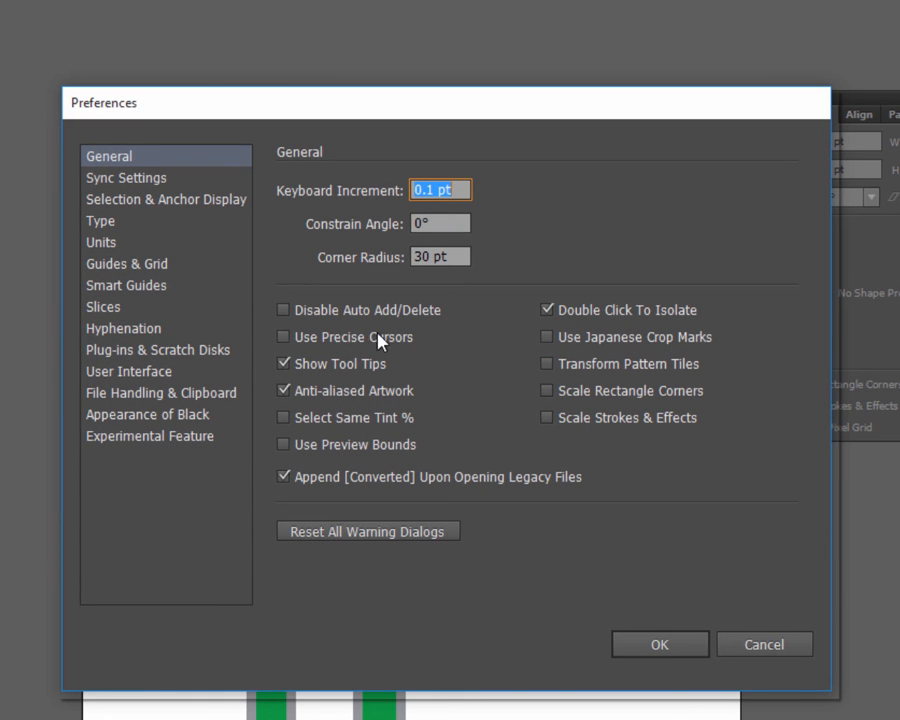
{"action": "left_click", "coordinate": [684, 643]}
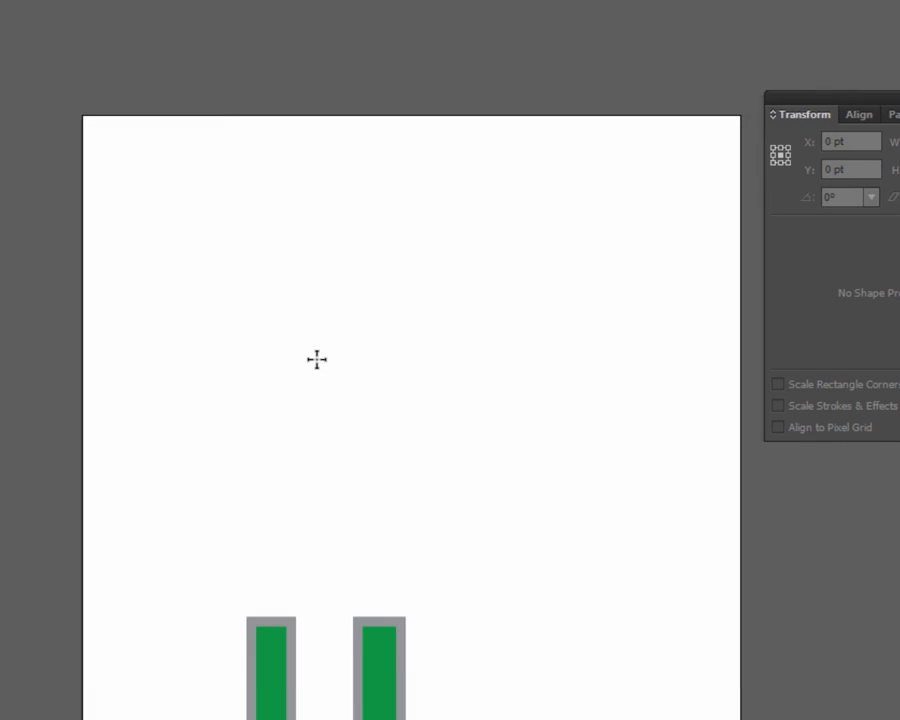
{"action": "mouse_move", "coordinate": [295, 277]}
{"action": "left_mouse_down"}
{"action": "mouse_move", "coordinate": [296, 346]}
{"action": "mouse_move", "coordinate": [327, 338]}
{"action": "mouse_move", "coordinate": [328, 354]}
{"action": "mouse_move", "coordinate": [360, 328]}
{"action": "mouse_move", "coordinate": [344, 288]}
{"action": "mouse_move", "coordinate": [327, 255]}
{"action": "left_mouse_up"}
{"action": "key", "text": "q"}
{"action": "mouse_move", "coordinate": [267, 245]}
{"action": "left_mouse_down"}
{"action": "mouse_move", "coordinate": [194, 346]}
{"action": "mouse_move", "coordinate": [280, 411]}
{"action": "mouse_move", "coordinate": [297, 290]}
{"action": "mouse_move", "coordinate": [319, 408]}
{"action": "mouse_move", "coordinate": [374, 348]}
{"action": "mouse_move", "coordinate": [366, 343]}
{"action": "mouse_move", "coordinate": [363, 463]}
{"action": "mouse_move", "coordinate": [397, 467]}
{"action": "left_mouse_up"}
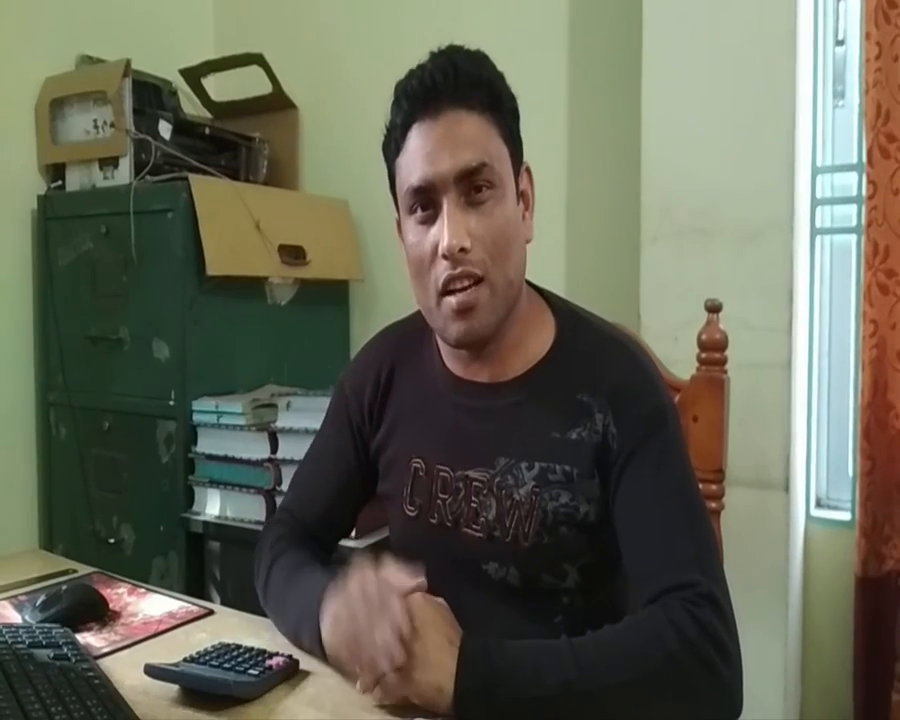